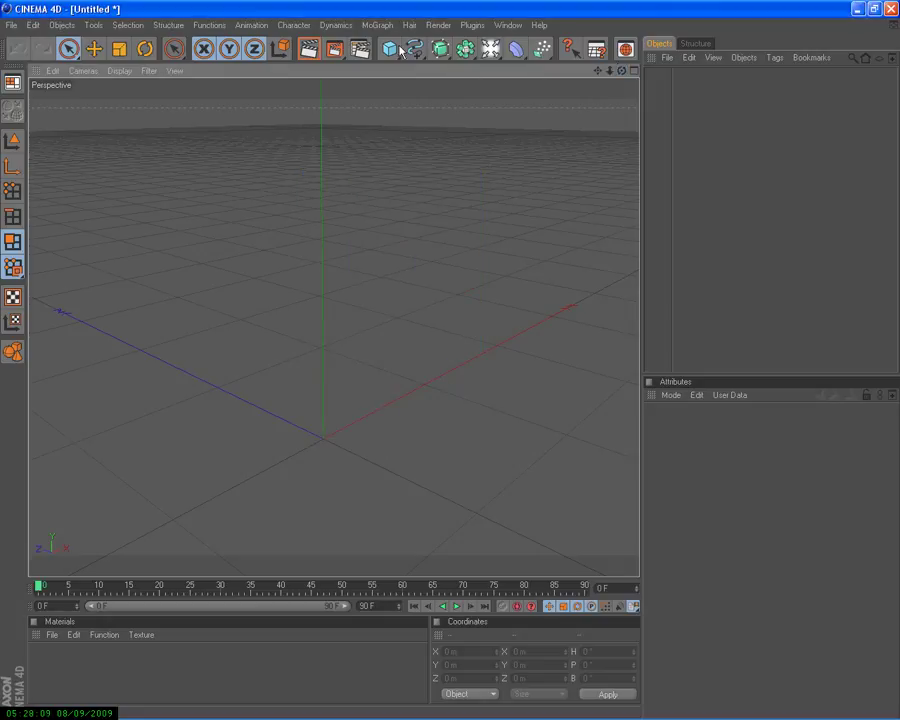
# Step: Add a Cube primitive to the empty scene and orbit around it
pyautogui.moveTo(389, 49); pyautogui.dragTo(406, 68)
pyautogui.click(406, 66)
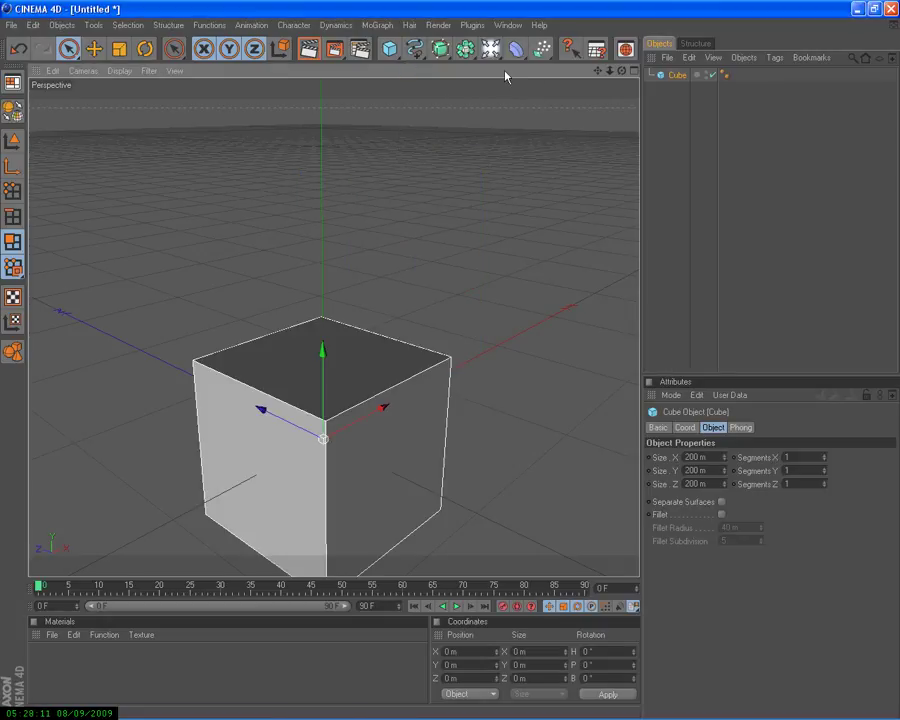
pyautogui.moveTo(585, 77)
pyautogui.keyDown('alt'); pyautogui.mouseDown()
pyautogui.moveTo(589, 88)
pyautogui.moveTo(450, 358)
pyautogui.moveTo(452, 94)
pyautogui.mouseUp(); pyautogui.keyUp('alt')
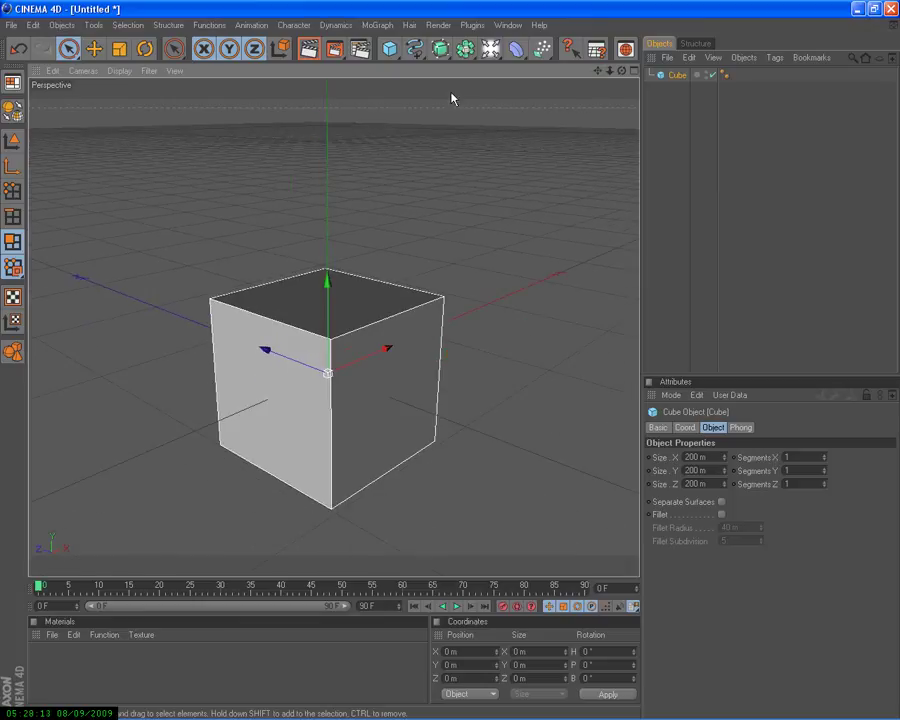
# Step: Add a Camera, then orbit and zoom out to see it beside the cube
pyautogui.click(489, 50)
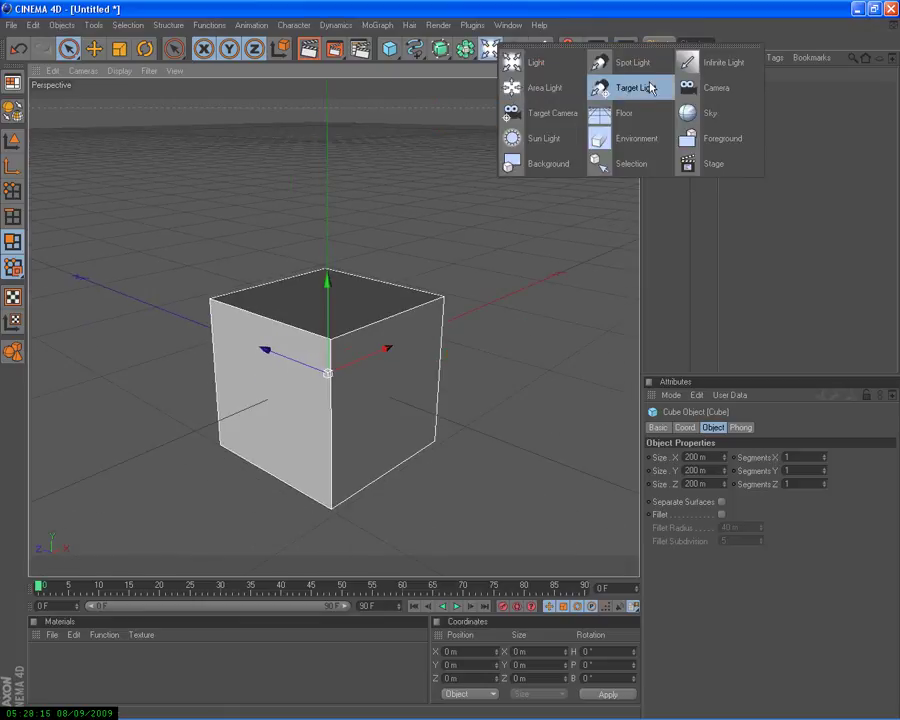
pyautogui.click(716, 88)
pyautogui.scroll(-2, 397, 205)
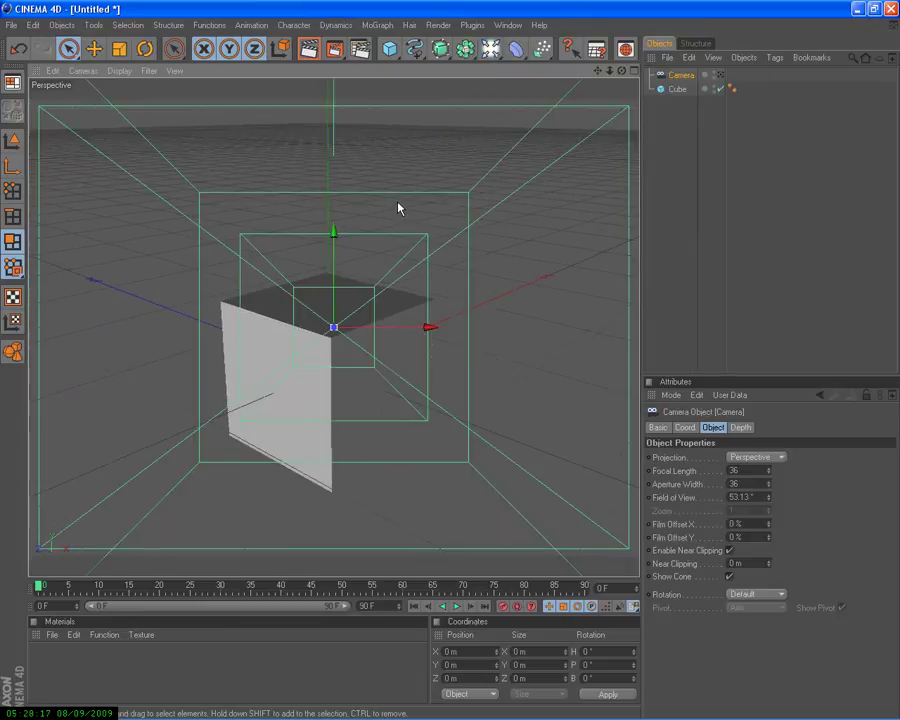
pyautogui.scroll(2, 396, 208)
pyautogui.scroll(-2, 396, 208)
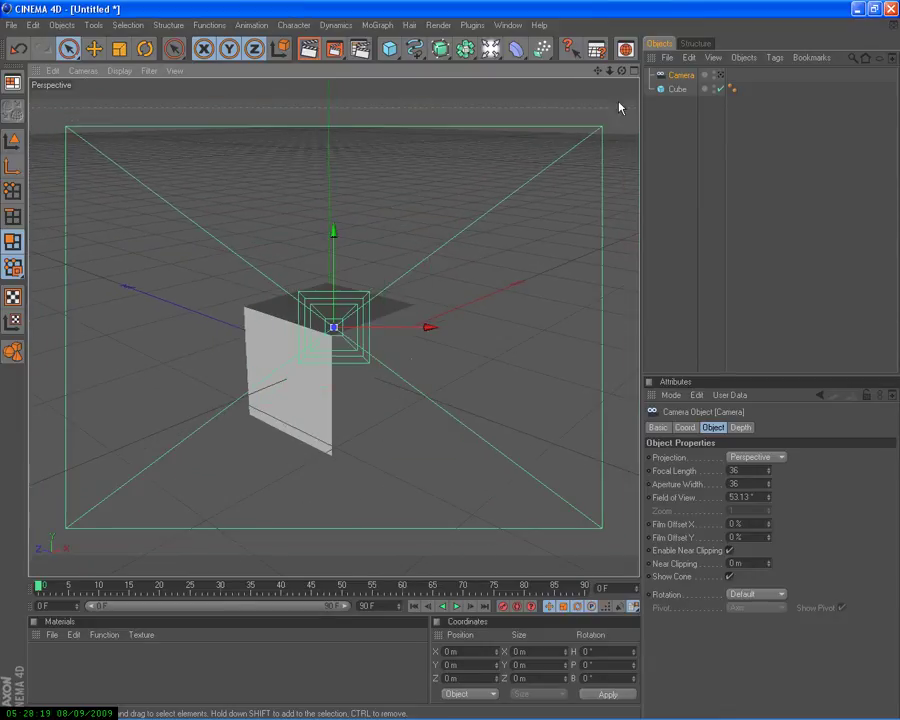
pyautogui.moveTo(622, 71); pyautogui.dragTo(450, 366)
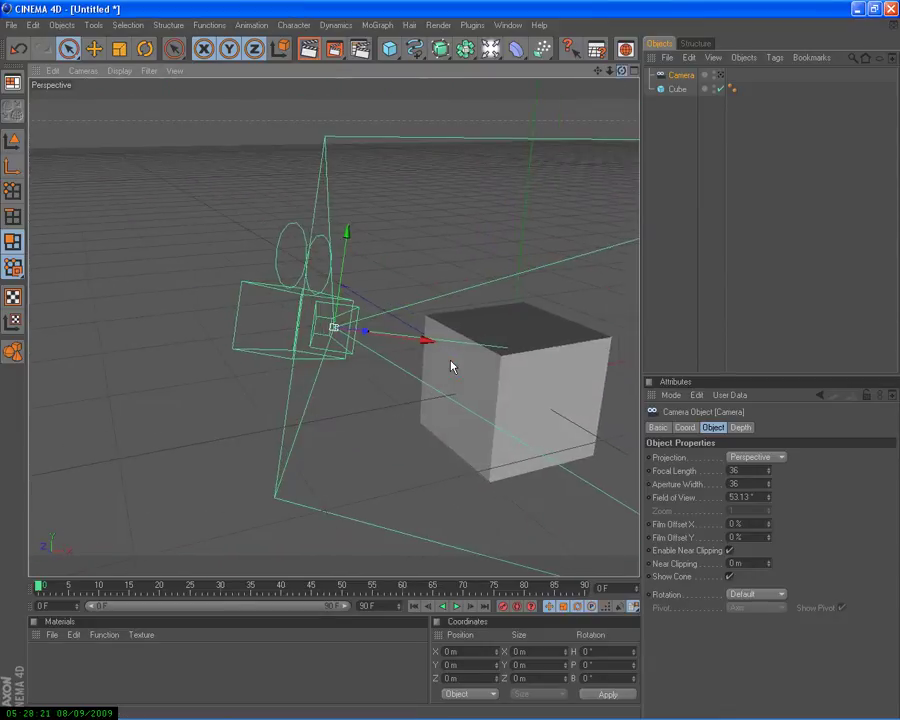
pyautogui.moveTo(622, 71)
pyautogui.mouseDown()
pyautogui.moveTo(475, 232)
pyautogui.moveTo(388, 288)
pyautogui.mouseUp()
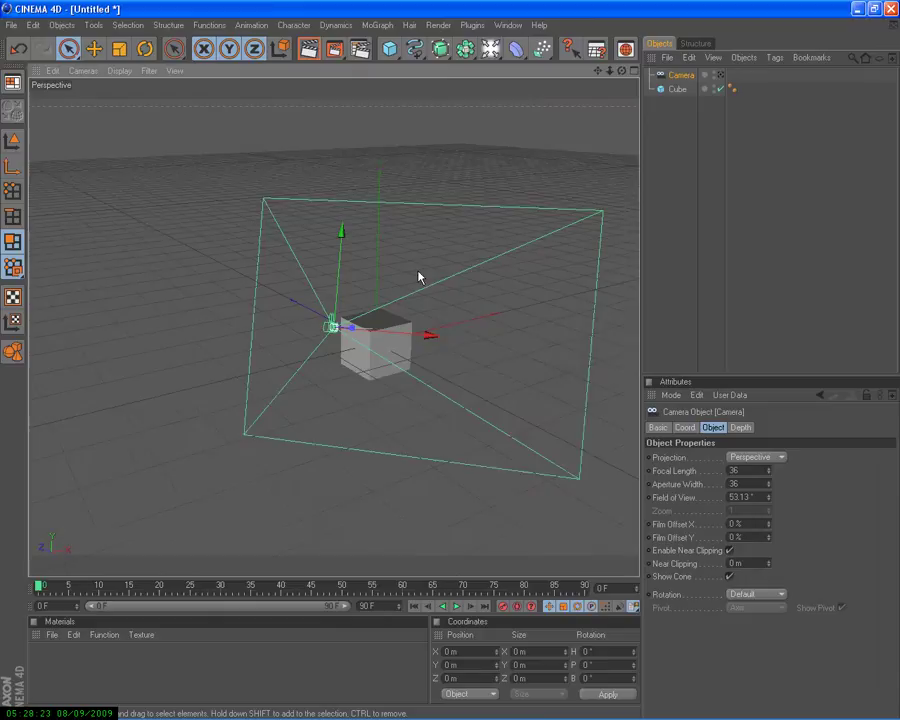
pyautogui.middleClick(502, 181)
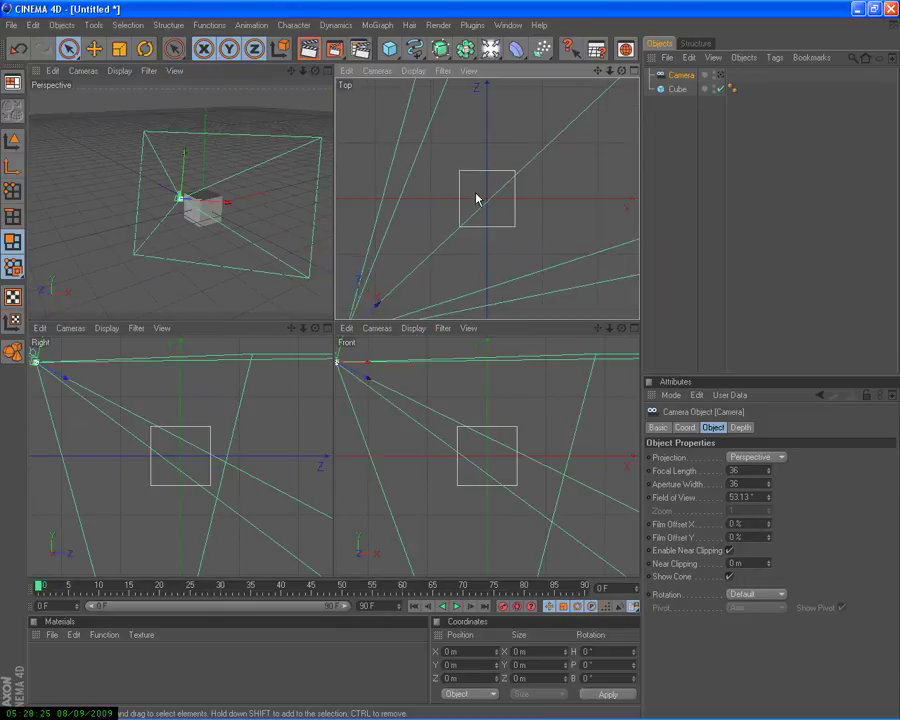
pyautogui.scroll(-3, 476, 197)
pyautogui.scroll(-2, 455, 215)
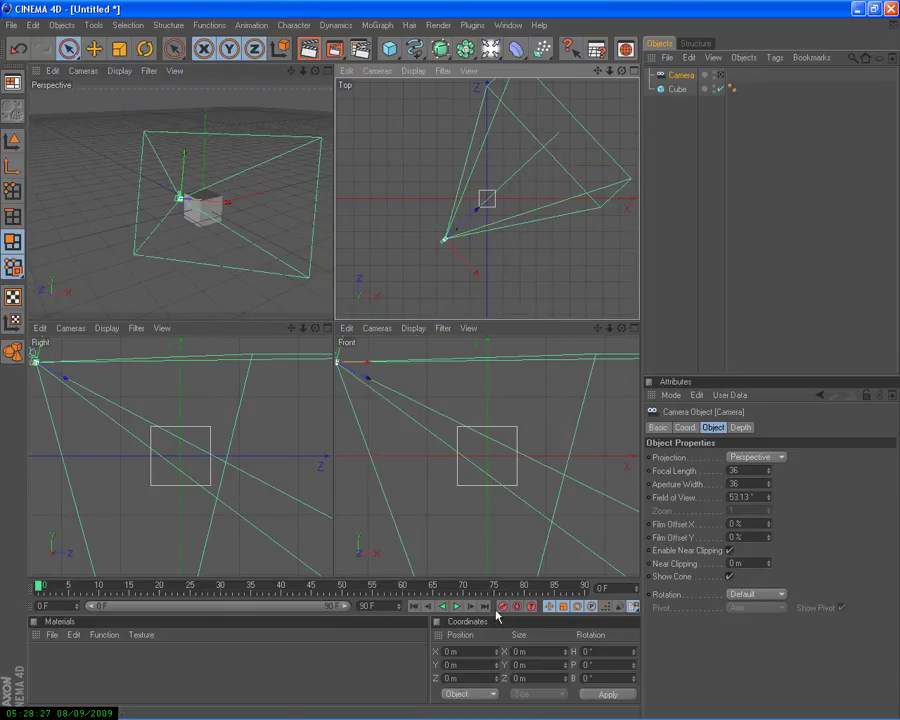
pyautogui.scroll(-1, 516, 247)
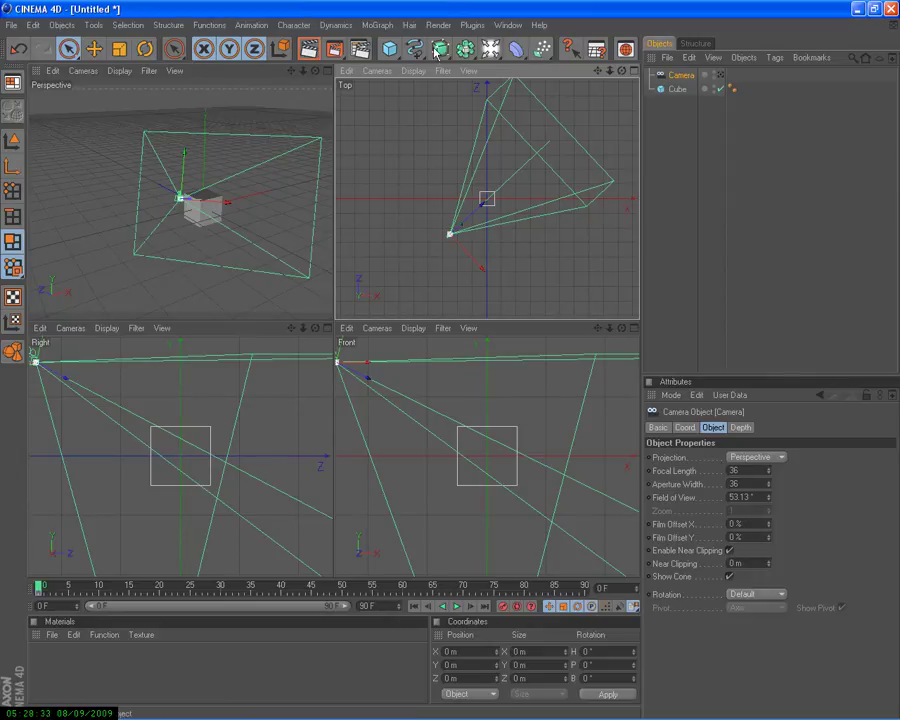
pyautogui.click(490, 50)
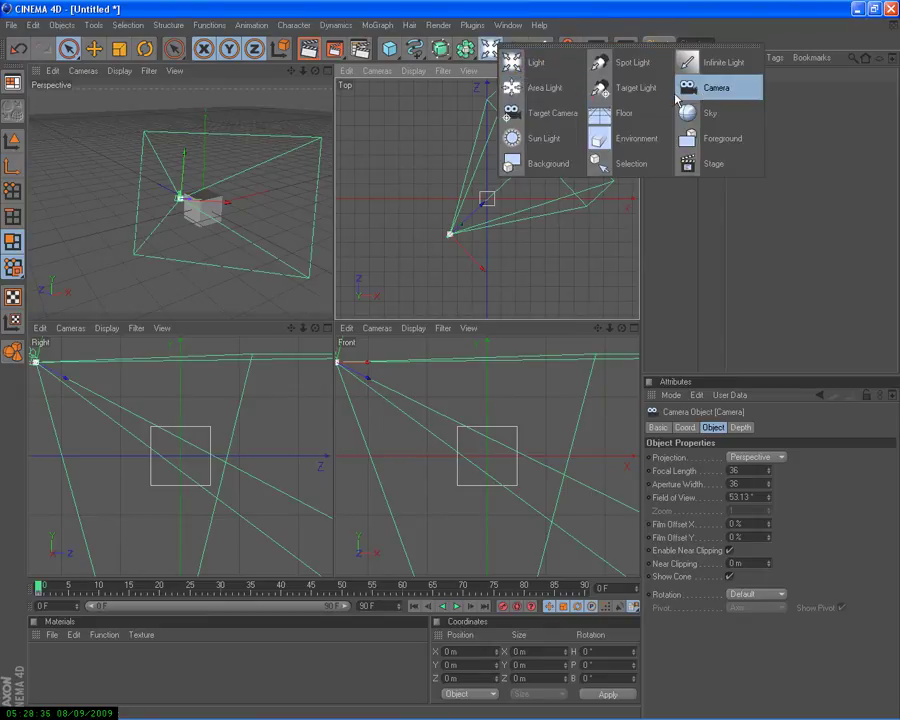
pyautogui.click(700, 113)
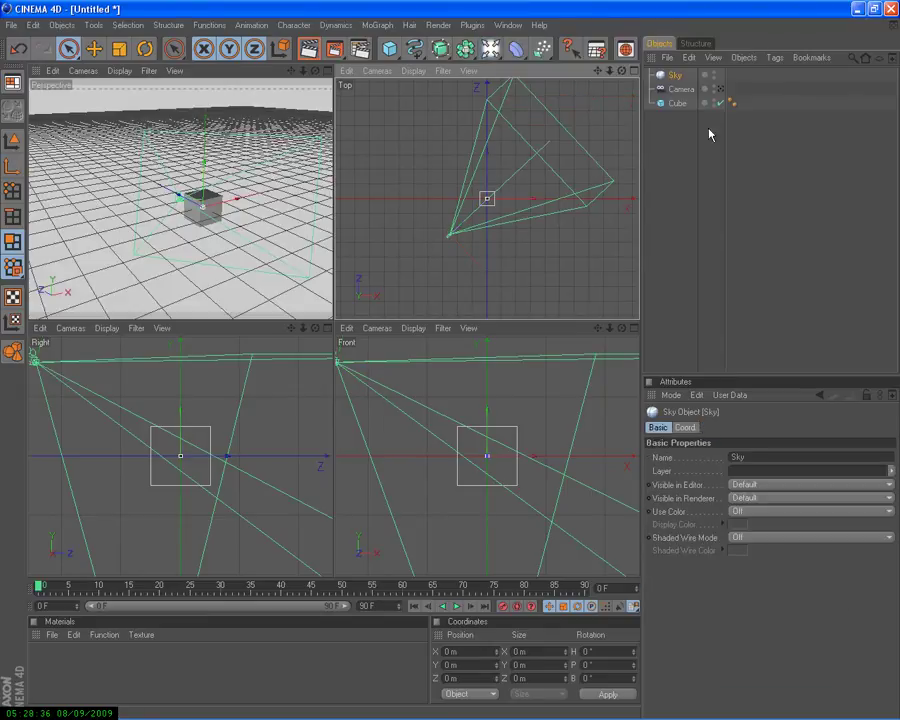
pyautogui.click(18, 50)
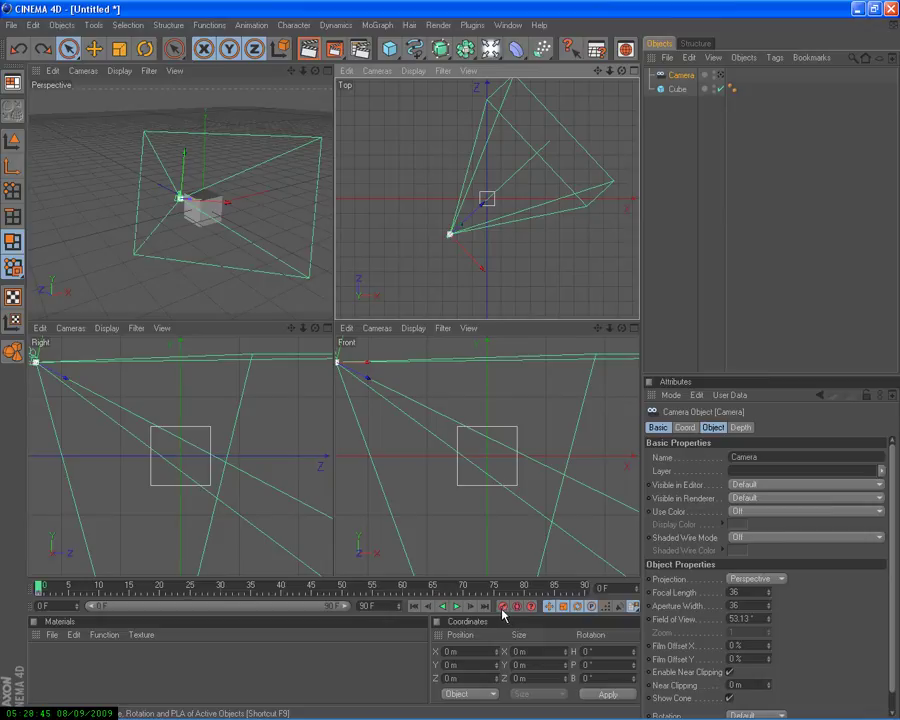
# Step: At a later frame, move and turn the camera to the cube's upper left, and key it
pyautogui.click(38, 587)
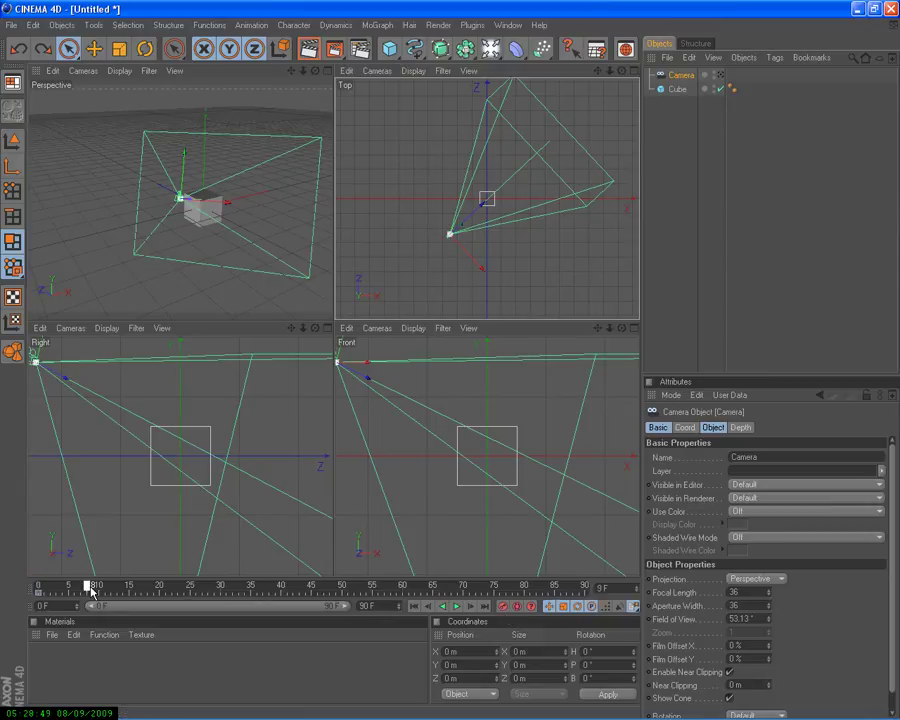
pyautogui.moveTo(91, 592); pyautogui.dragTo(270, 596)
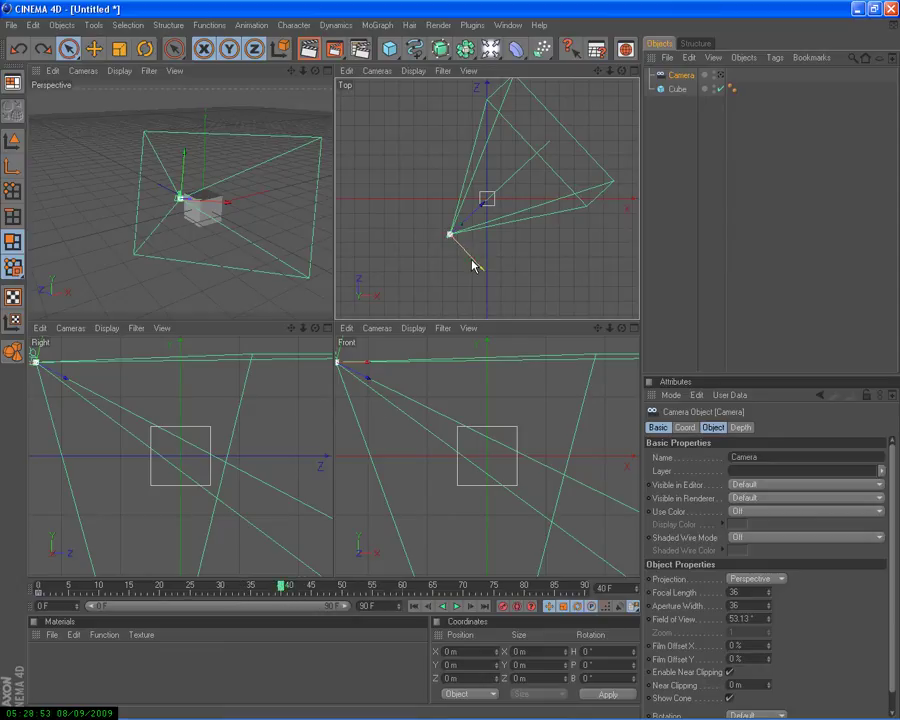
pyautogui.moveTo(472, 260); pyautogui.dragTo(425, 209)
pyautogui.press('r')
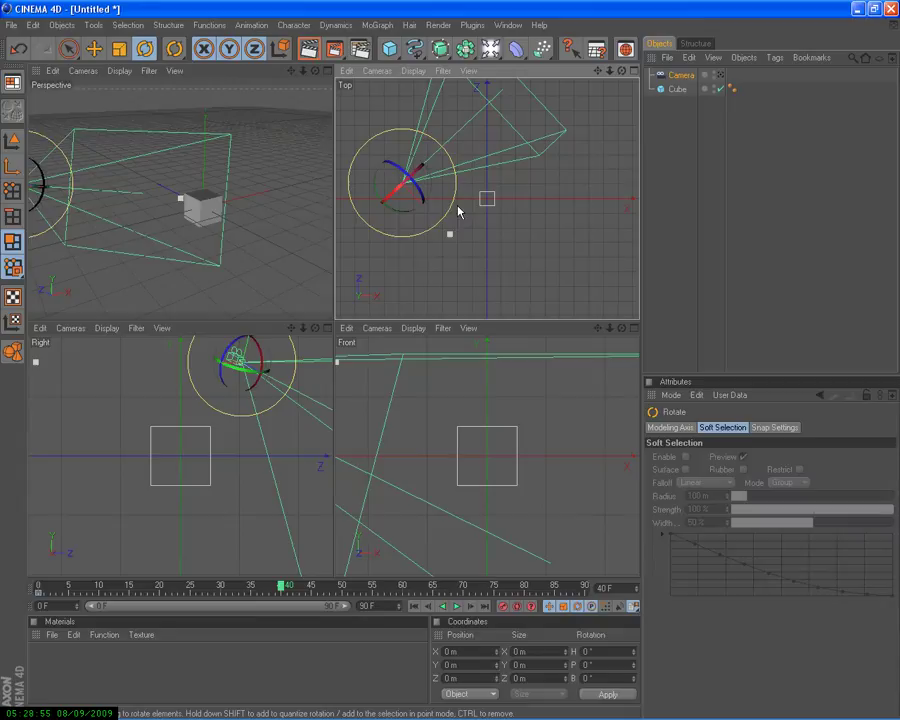
pyautogui.moveTo(432, 181); pyautogui.dragTo(420, 192)
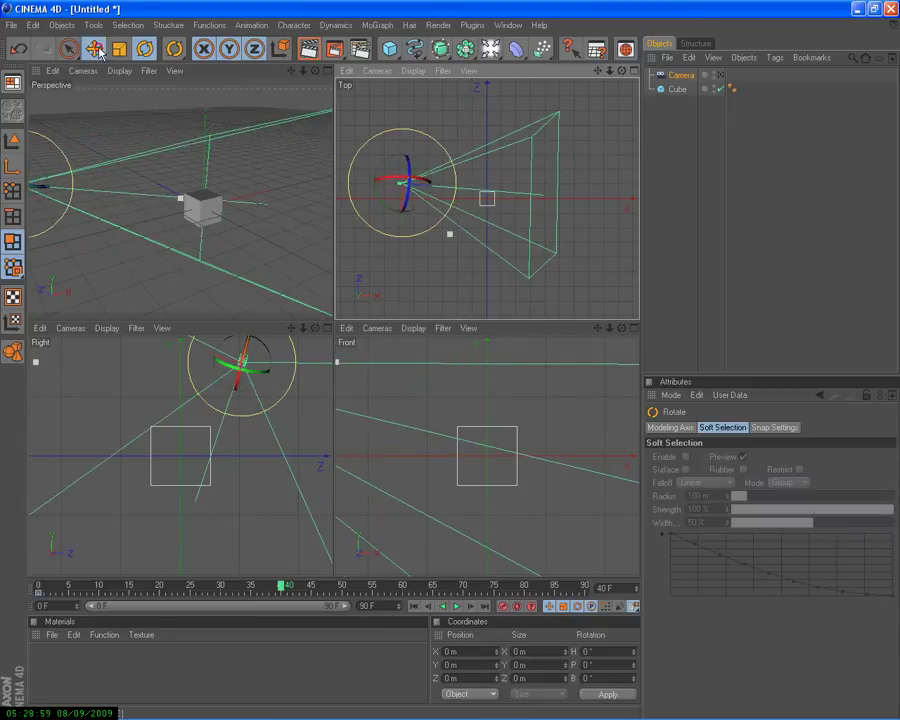
pyautogui.press('e')
pyautogui.moveTo(420, 192); pyautogui.dragTo(452, 321)
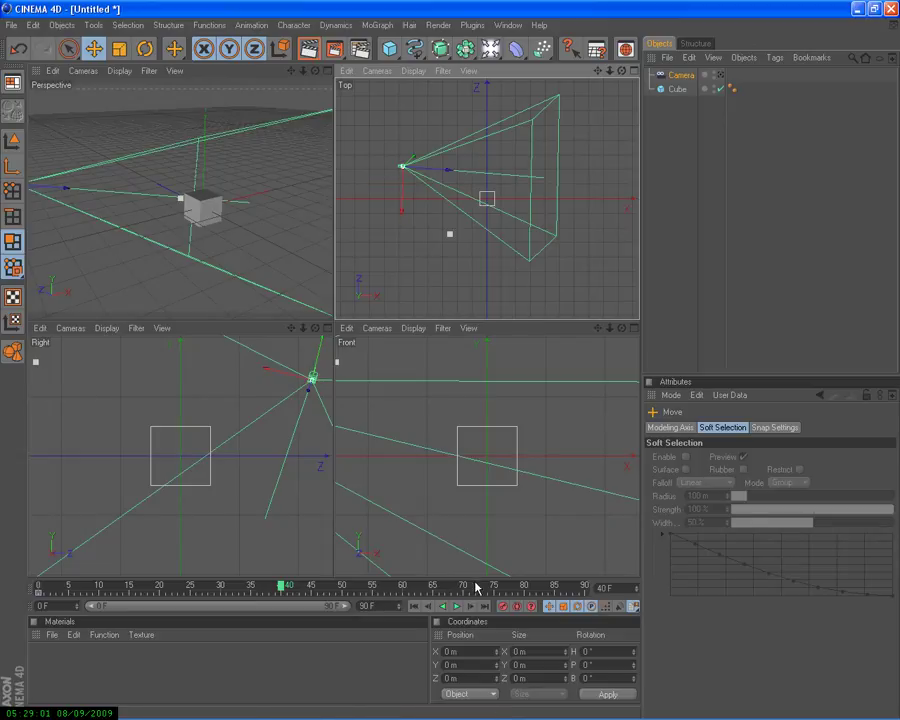
pyautogui.click(504, 607)
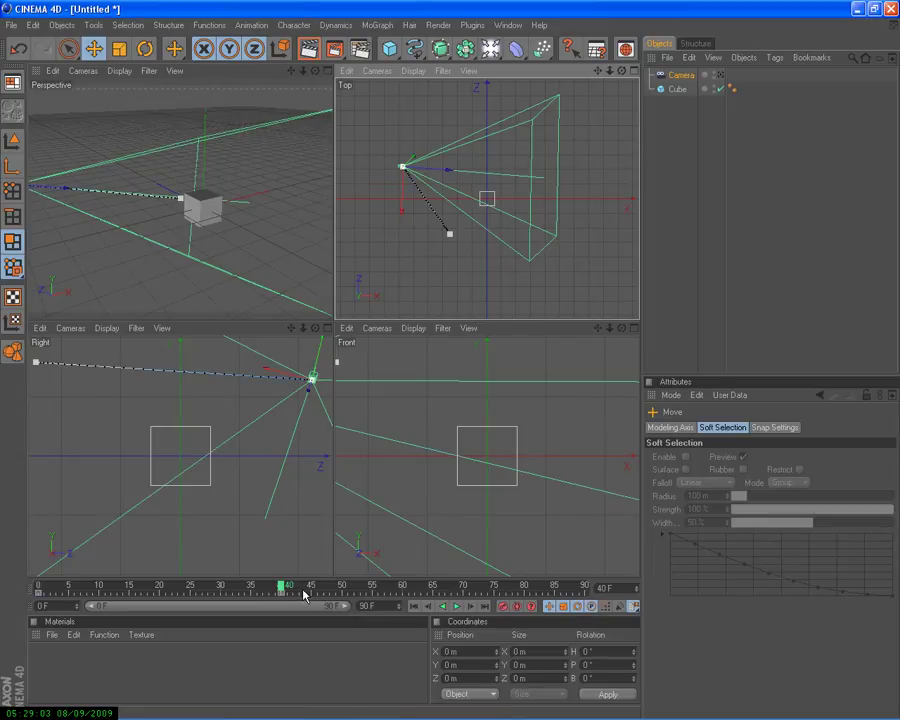
# Step: At frame 68, aim the camera lower right and move it up-right in Top view
pyautogui.moveTo(283, 588); pyautogui.dragTo(447, 583)
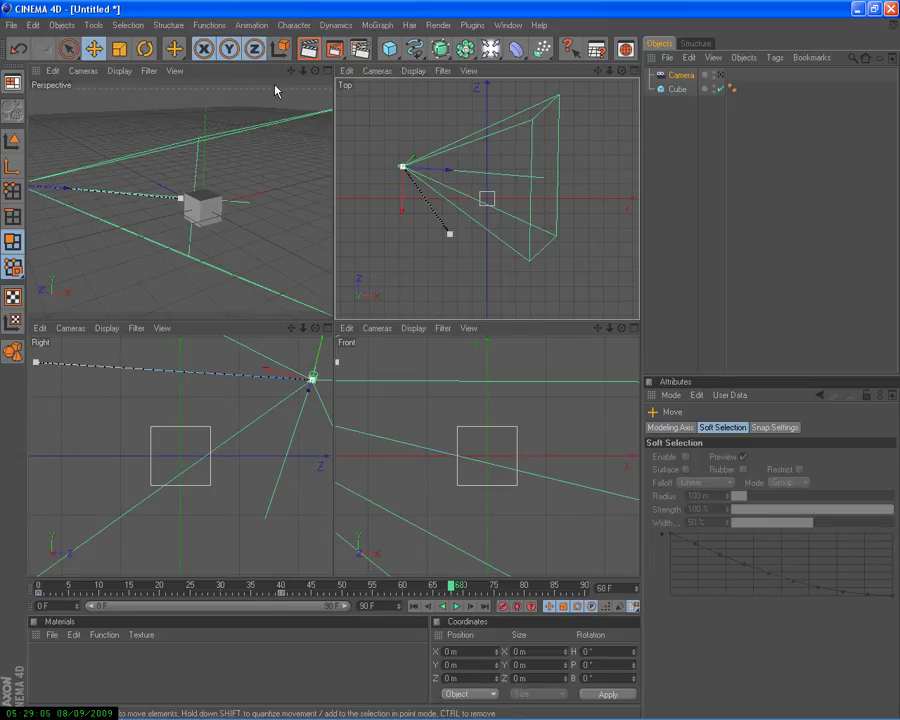
pyautogui.click(145, 48)
pyautogui.moveTo(424, 153); pyautogui.dragTo(428, 171)
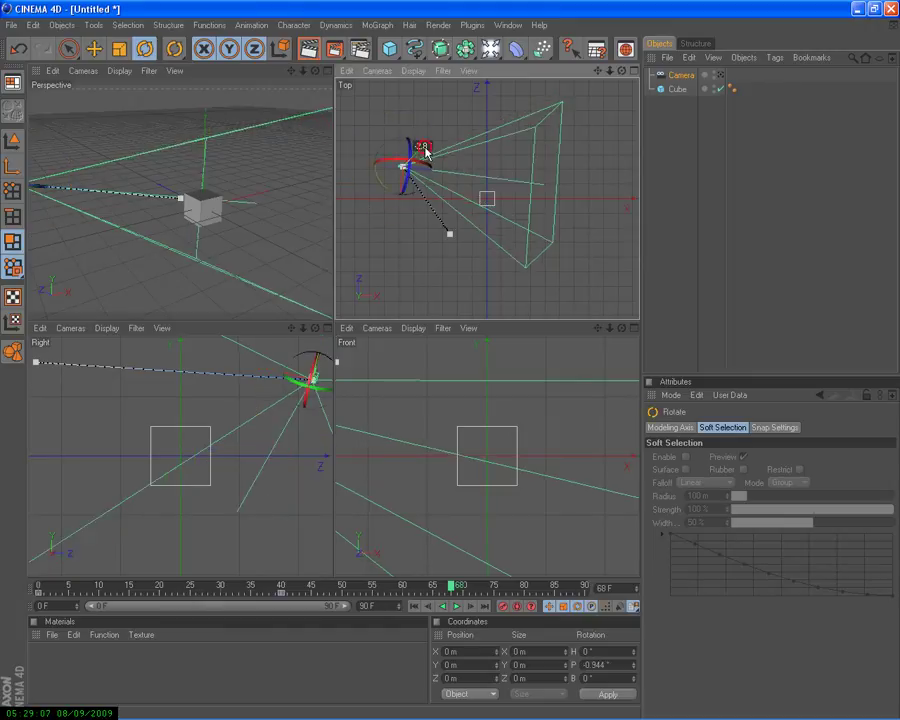
pyautogui.click(94, 48)
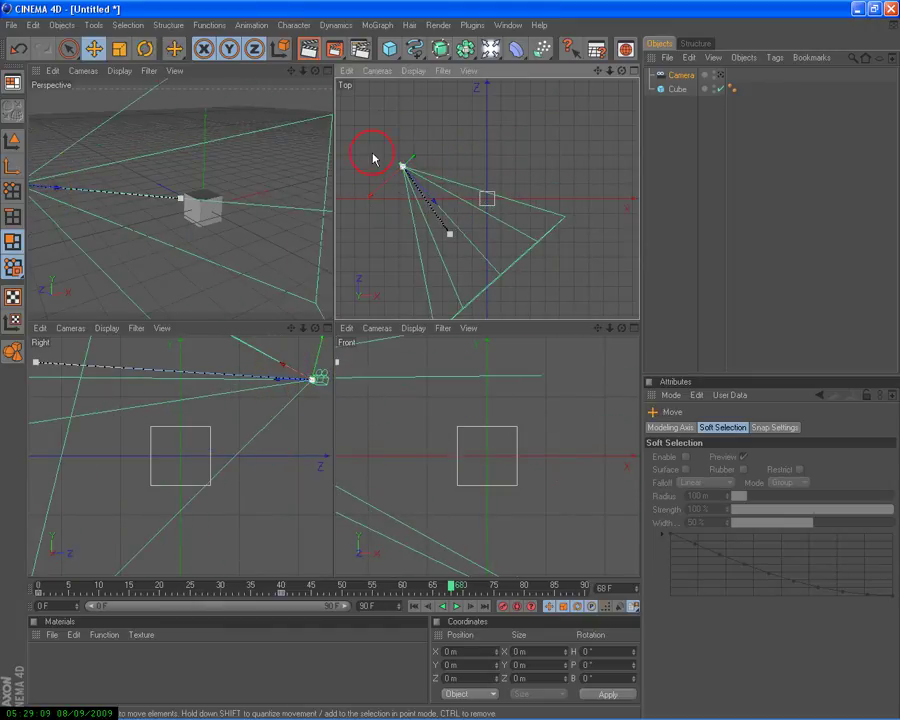
pyautogui.moveTo(374, 194); pyautogui.dragTo(461, 318)
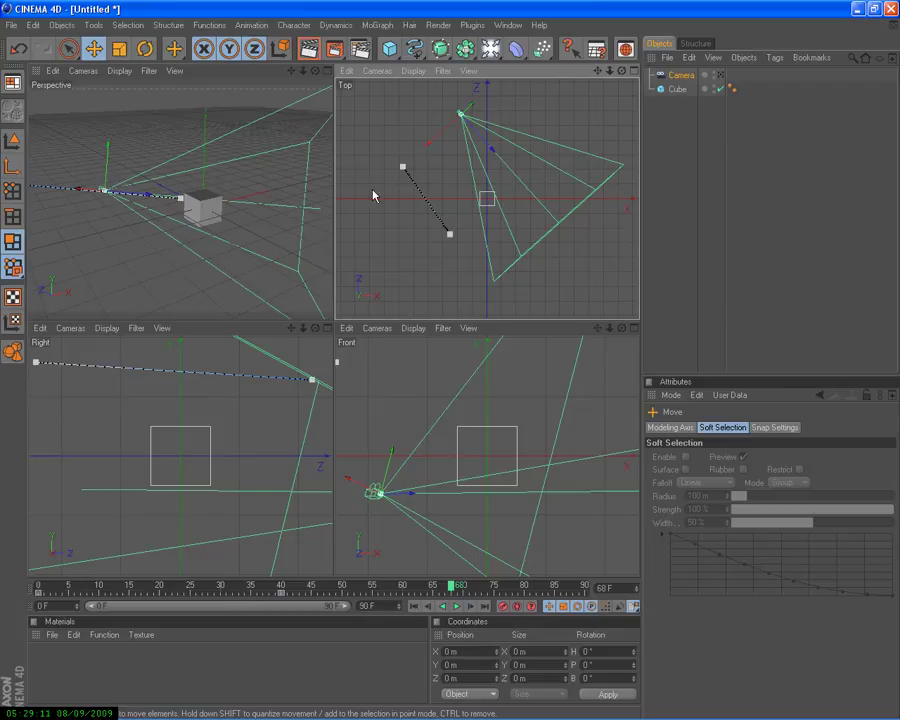
# Step: Record the camera keyframe at frame 68 and go to frame 90
pyautogui.click(503, 606)
pyautogui.press('r')
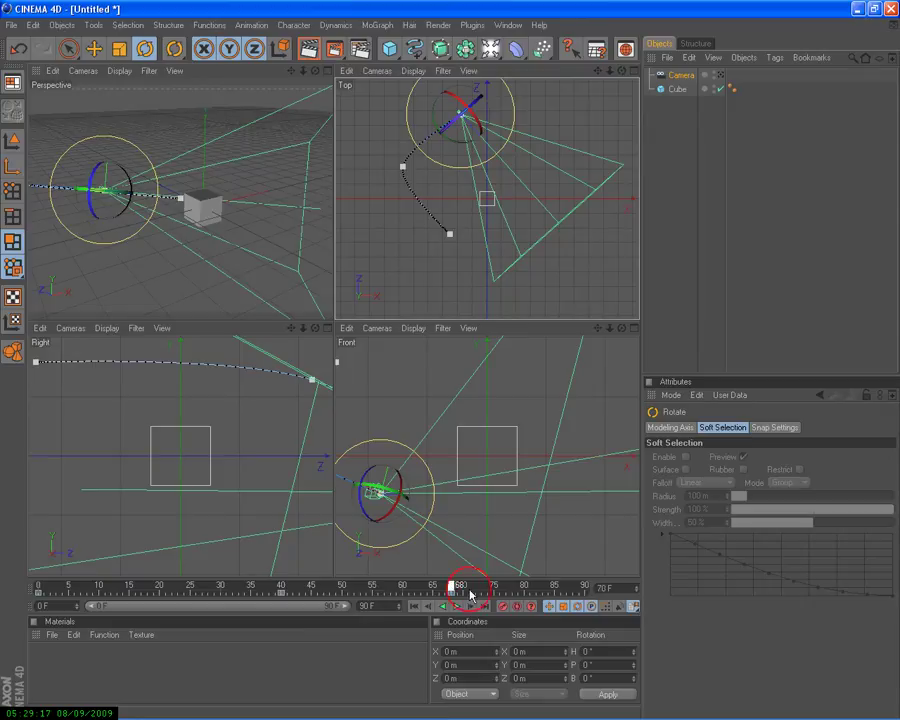
pyautogui.moveTo(457, 584); pyautogui.dragTo(534, 597)
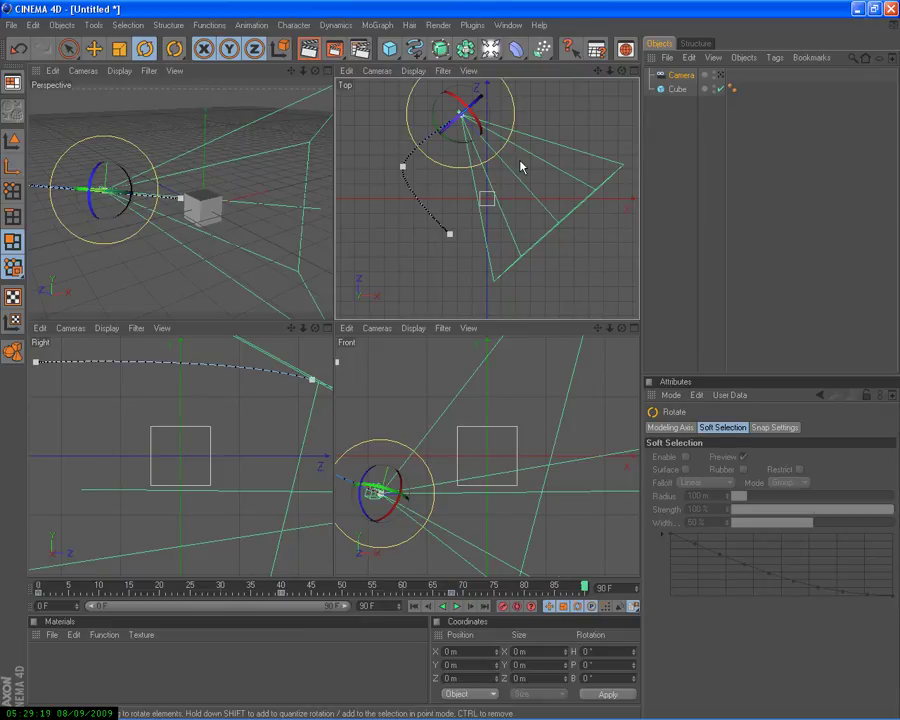
pyautogui.click(94, 48)
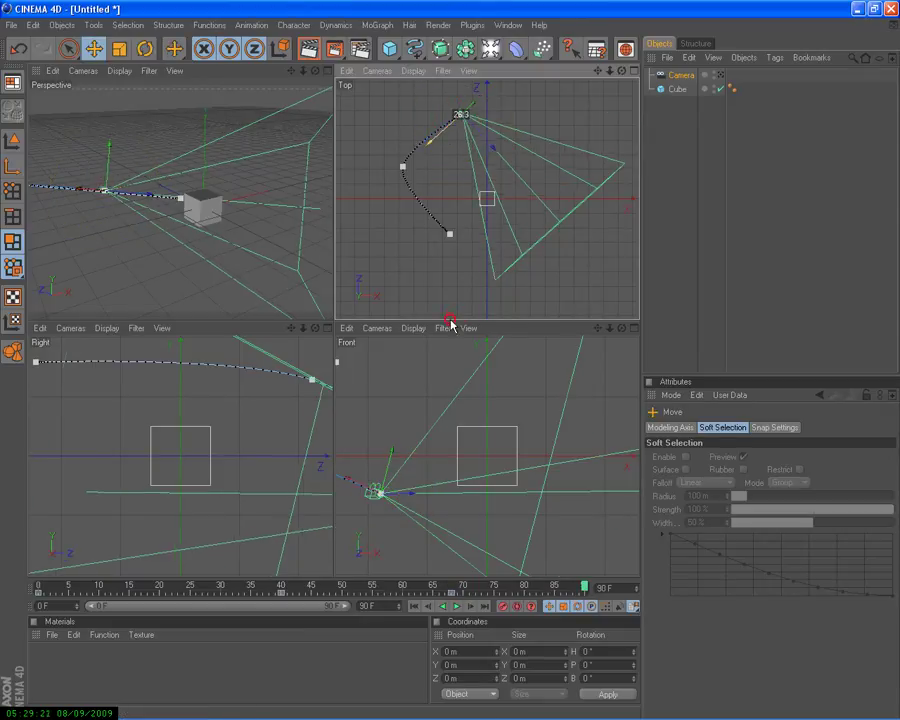
# Step: Move the camera further up-right, turn it toward the cube, and key frame 90
pyautogui.moveTo(494, 138)
pyautogui.mouseDown()
pyautogui.moveTo(537, 113)
pyautogui.moveTo(549, 126)
pyautogui.mouseUp()
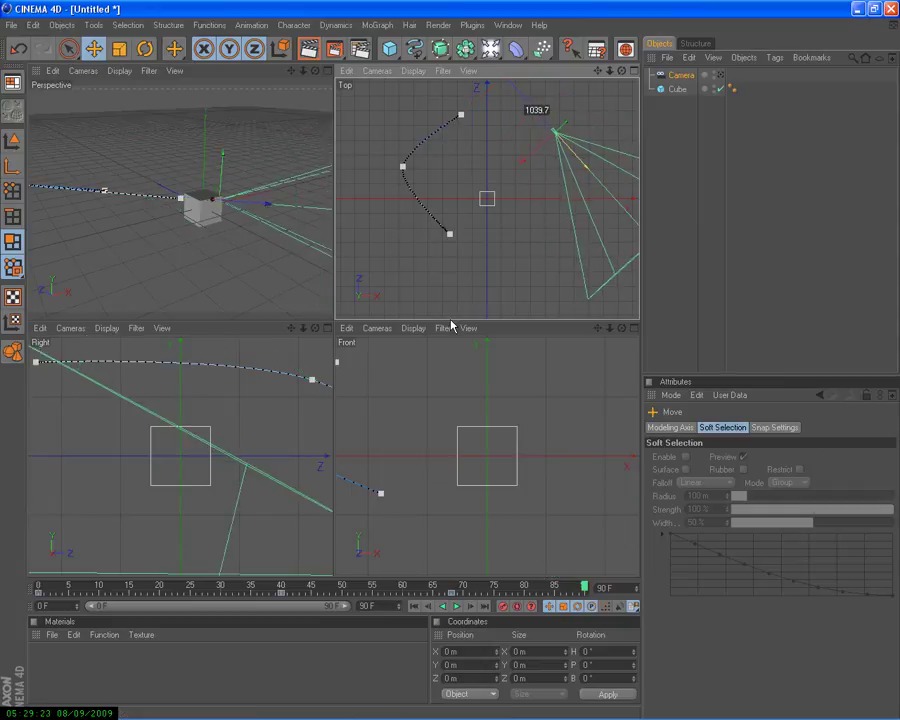
pyautogui.click(145, 48)
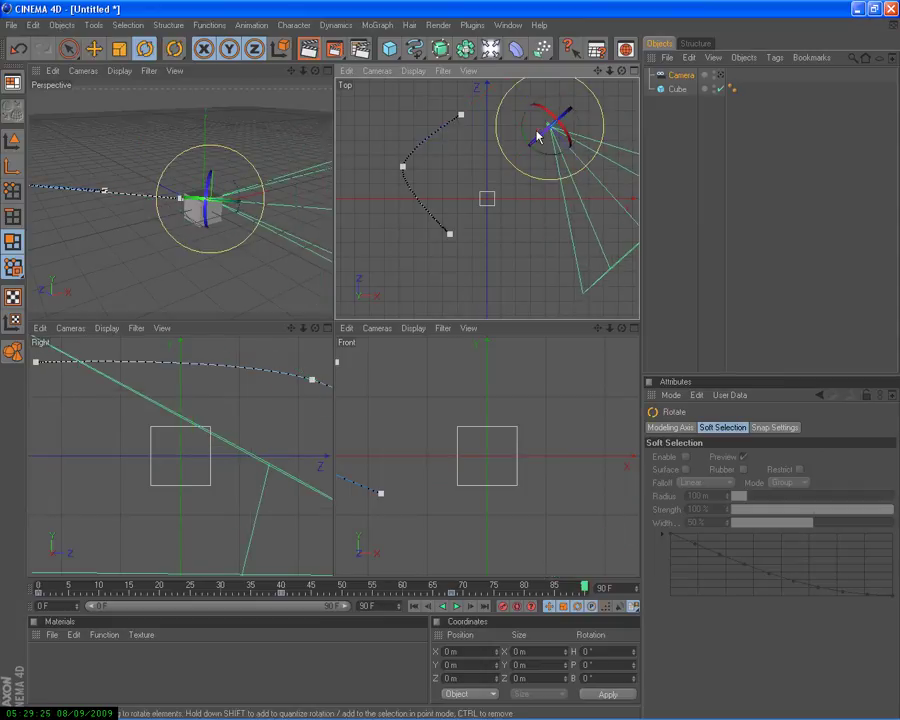
pyautogui.moveTo(524, 132)
pyautogui.mouseDown()
pyautogui.moveTo(520, 108)
pyautogui.moveTo(556, 133)
pyautogui.moveTo(542, 126)
pyautogui.mouseUp()
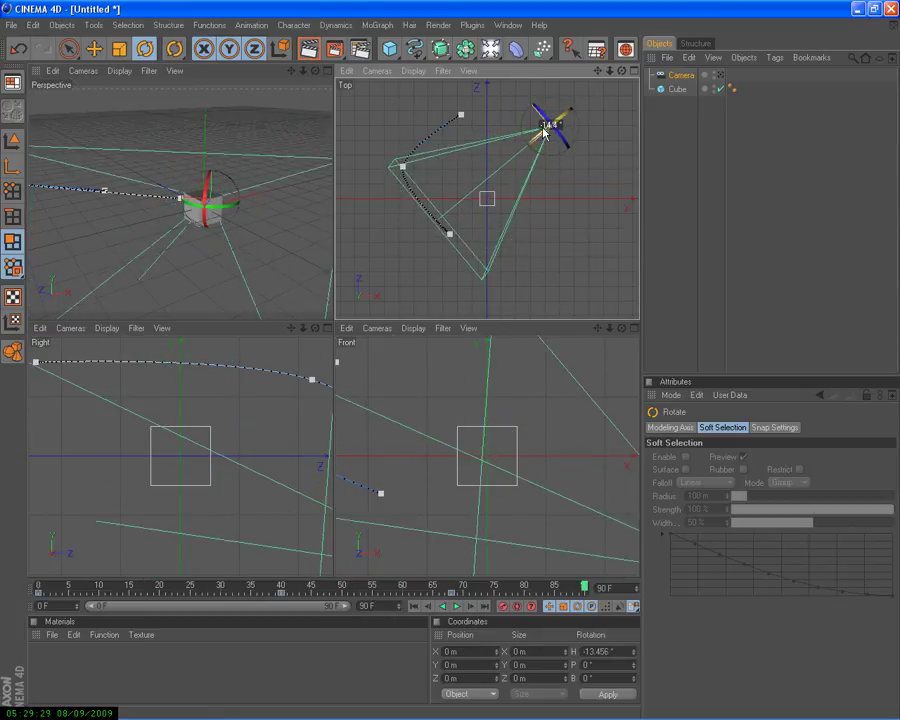
pyautogui.click(503, 606)
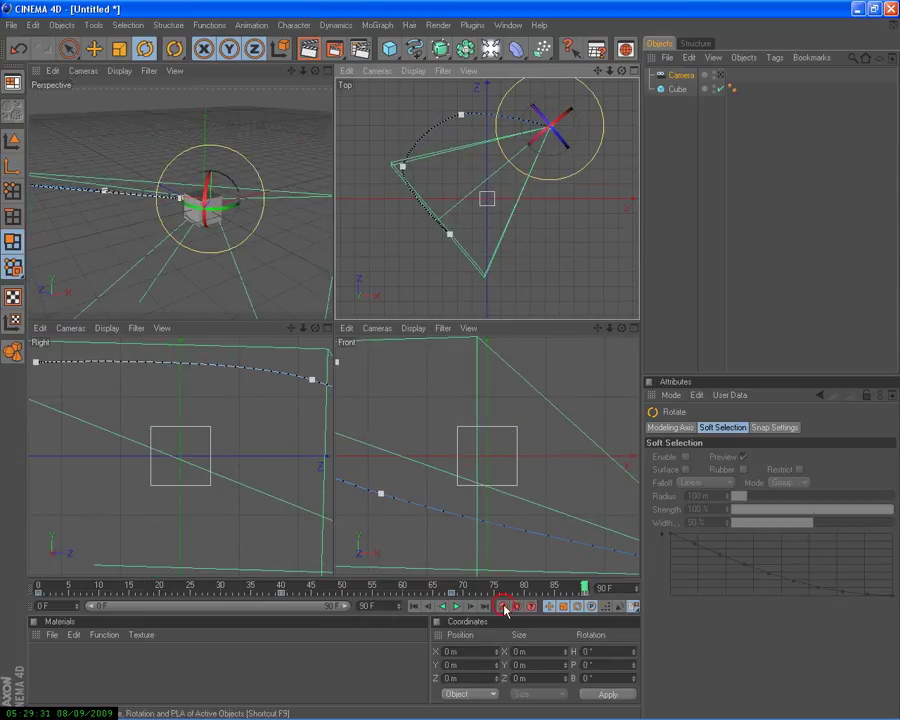
pyautogui.click(83, 71)
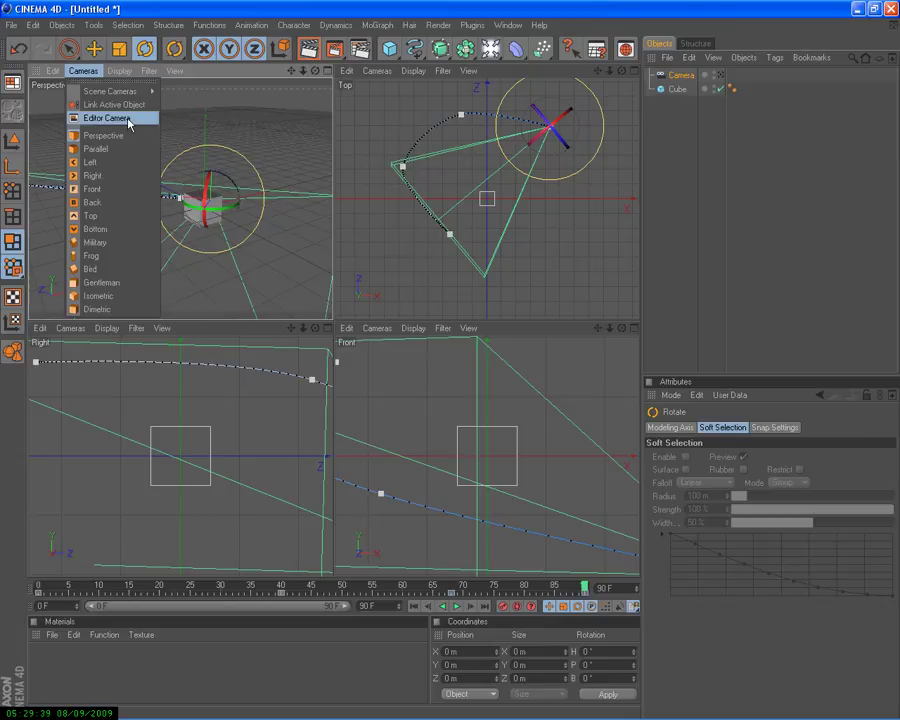
# Step: Undo the accidental Camera rename and reopen the perspective view's Cameras menu
pyautogui.click(668, 82)
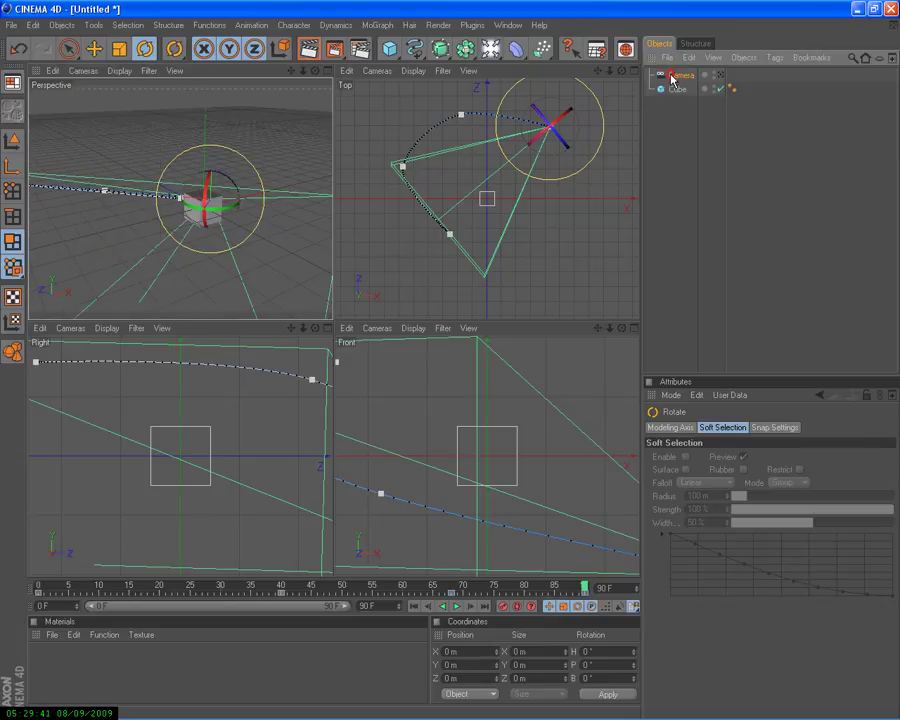
pyautogui.doubleClick(672, 76)
pyautogui.write('2545')
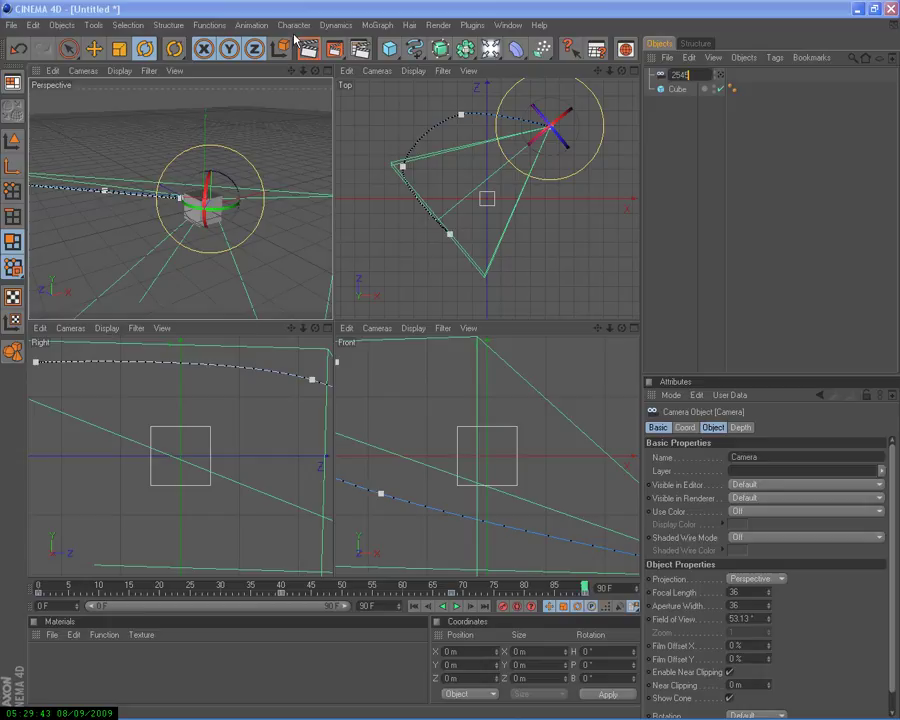
pyautogui.click(93, 75)
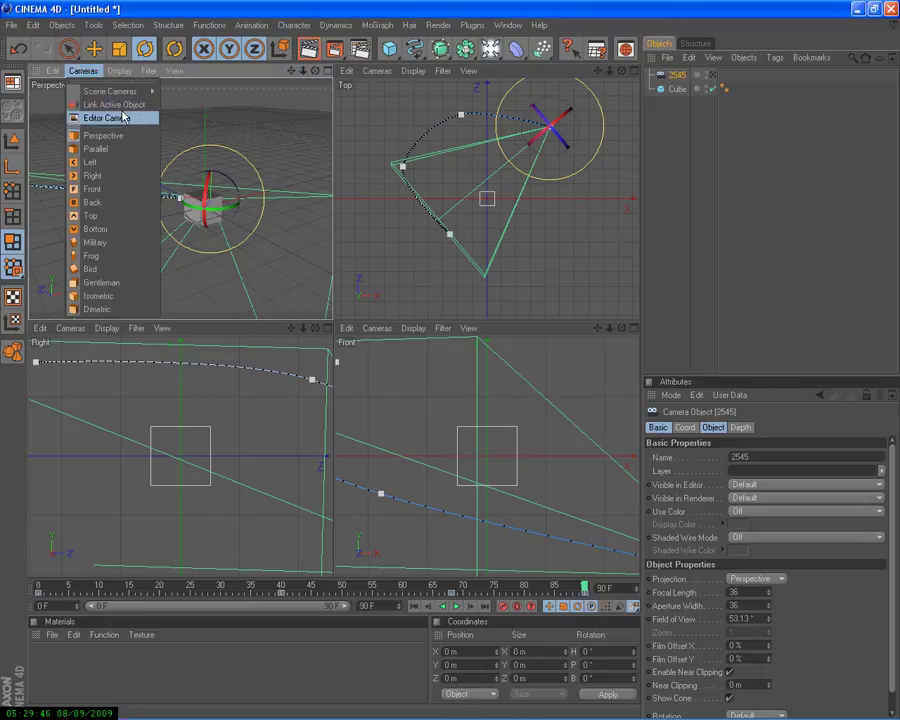
pyautogui.moveTo(110, 91)
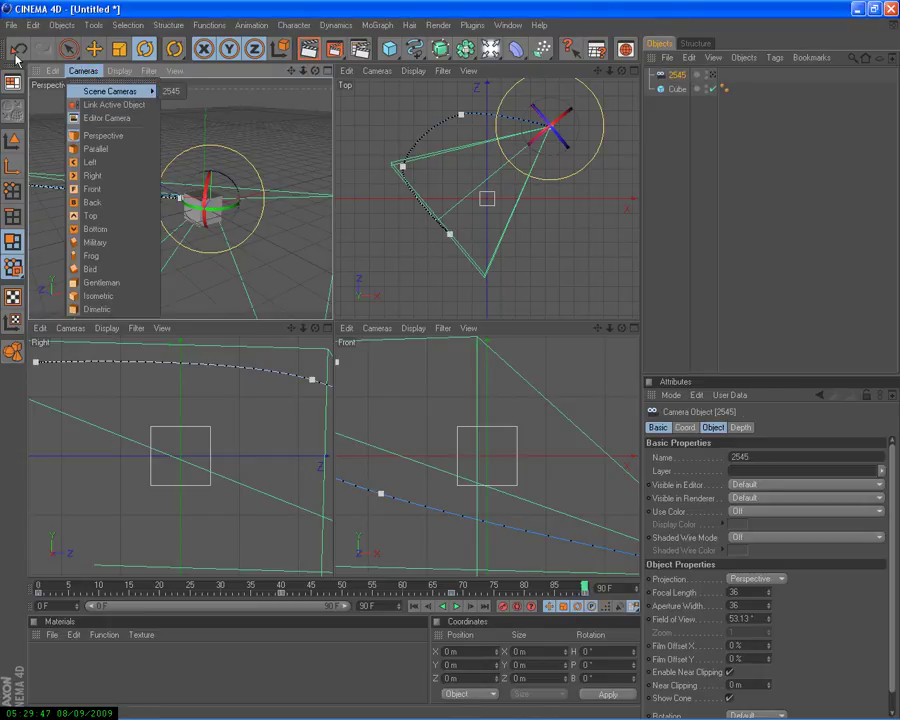
pyautogui.click(16, 58)
pyautogui.click(84, 71)
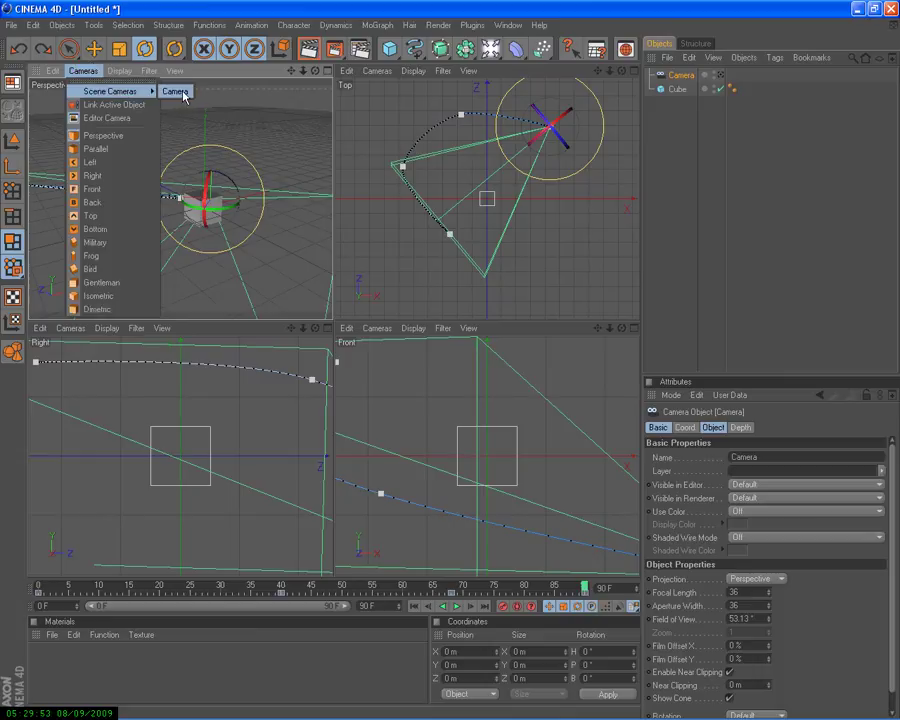
# Step: View through the scene Camera, rewind near the start, and stop playback at frame 48
pyautogui.click(183, 96)
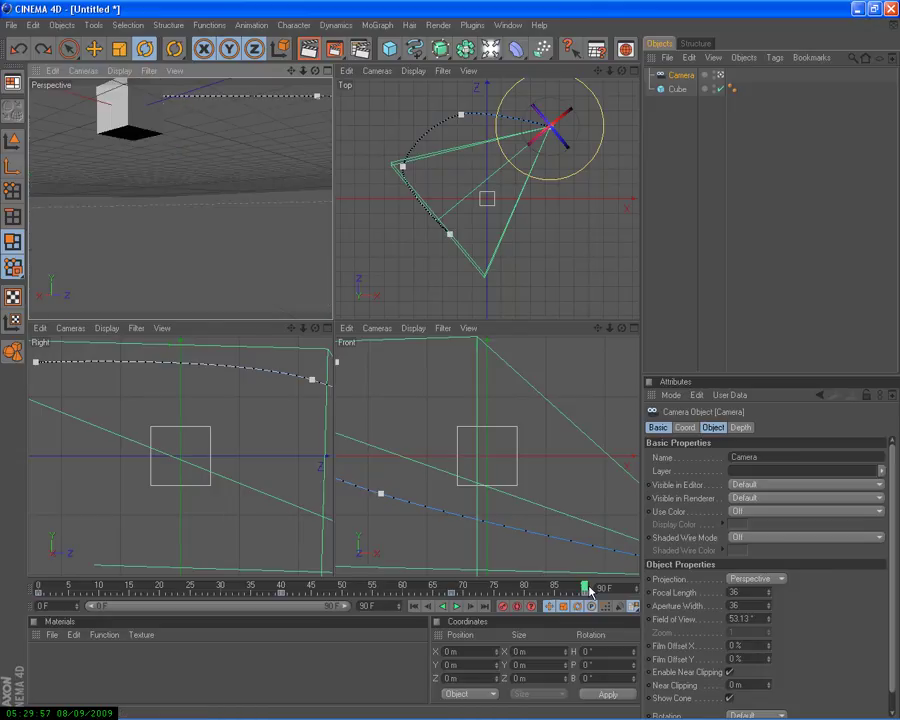
pyautogui.moveTo(586, 588); pyautogui.dragTo(62, 588)
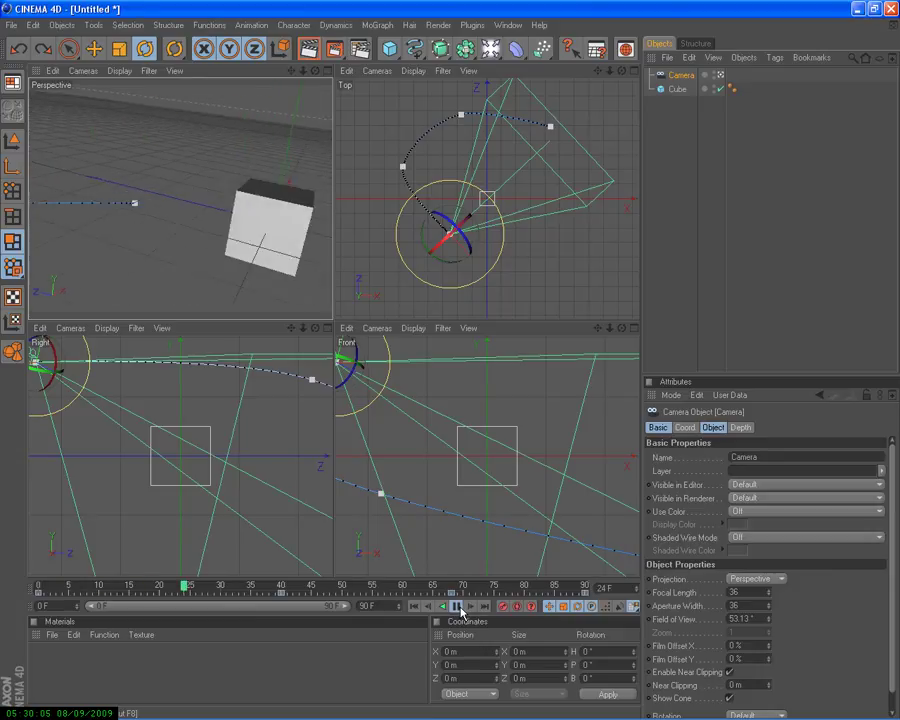
pyautogui.click(456, 606)
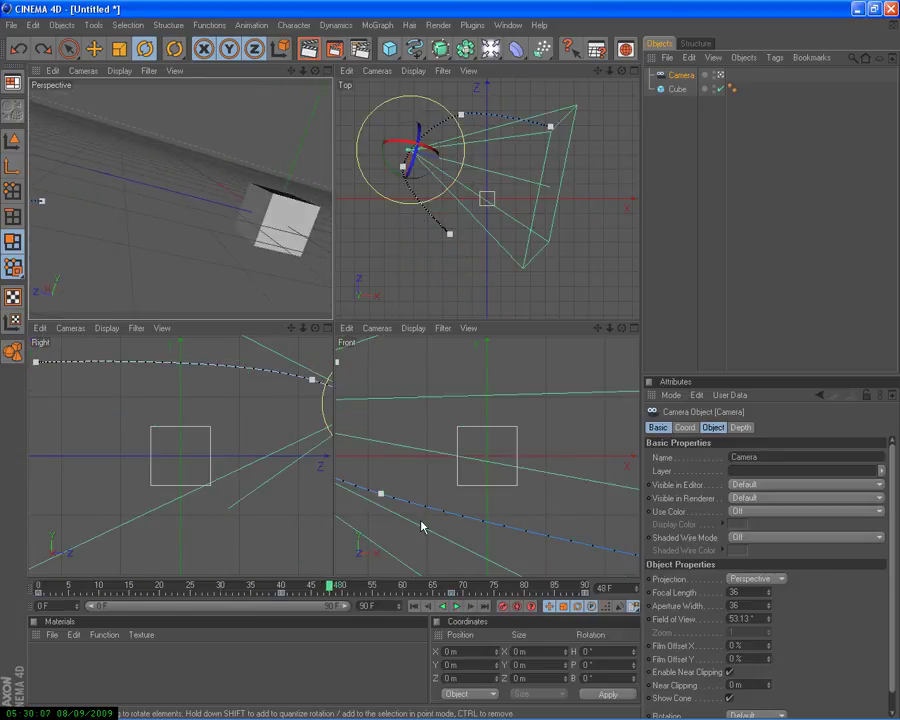